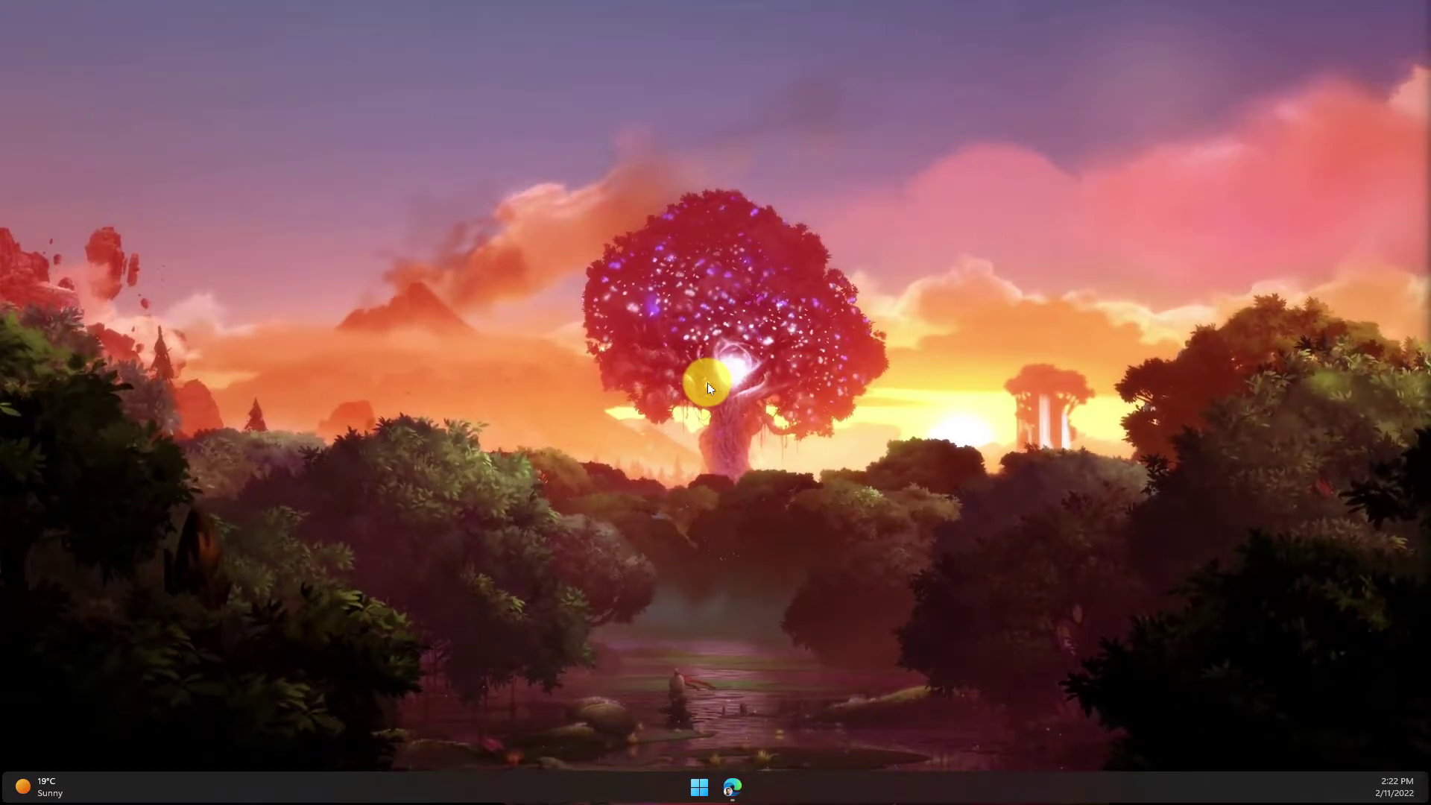
- Launch Microsoft Edge from the taskbar so its new tab page appears
{"action": "left_click", "coordinate": [732, 787]}
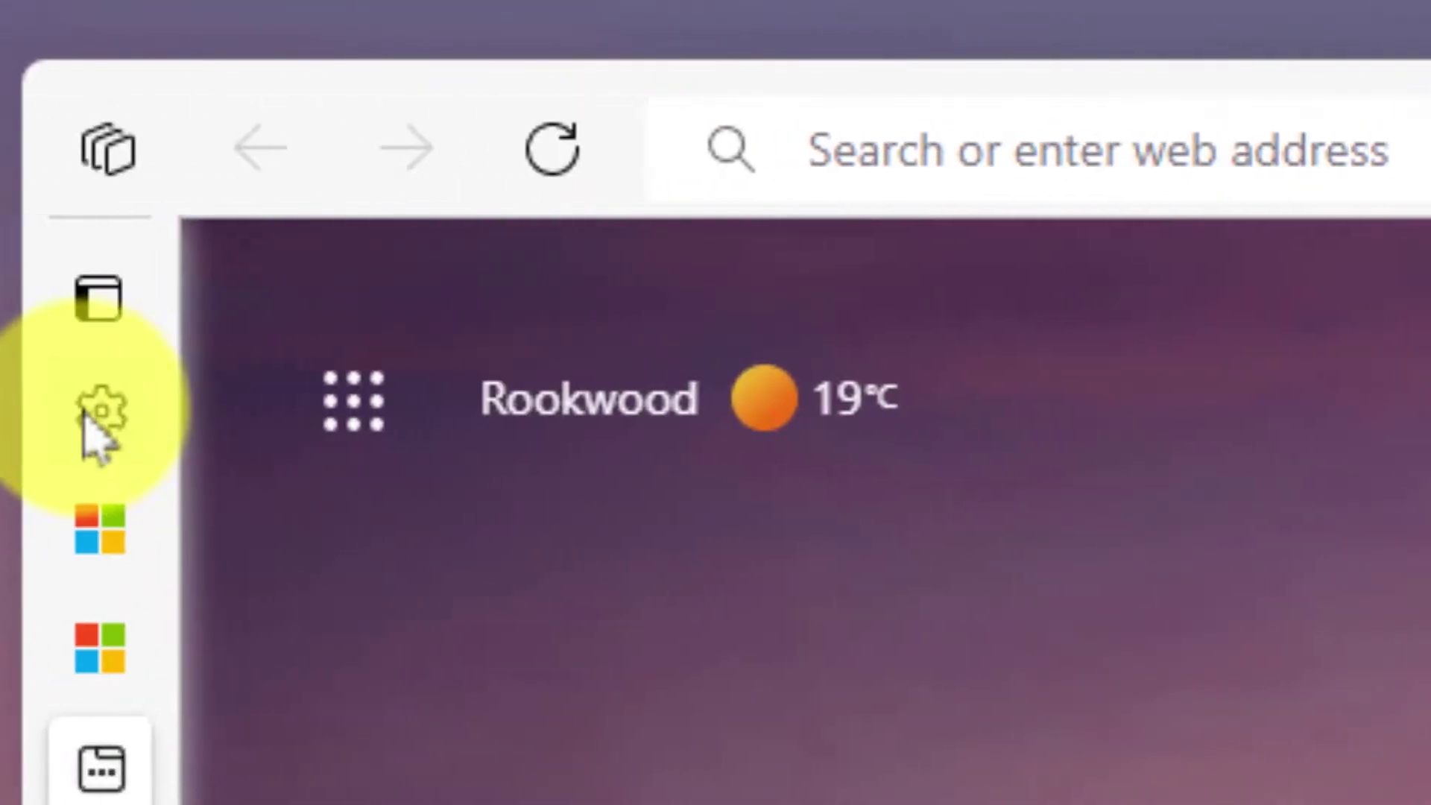
- Visit the Settings tab, then Microsoft 365 Roadmap, ending on the Office Insider Blog tab
{"action": "left_click", "coordinate": [105, 411]}
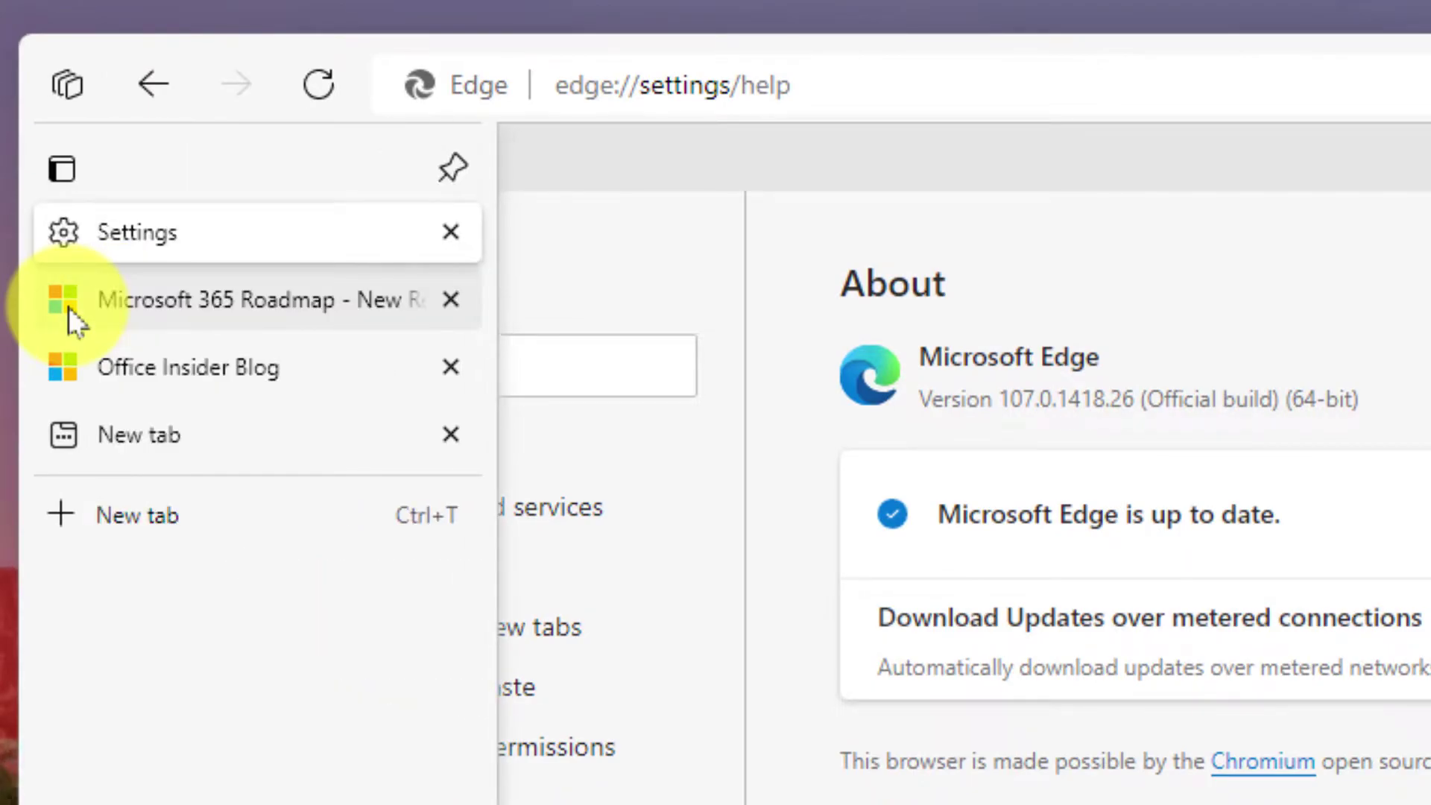
{"action": "left_click", "coordinate": [69, 307]}
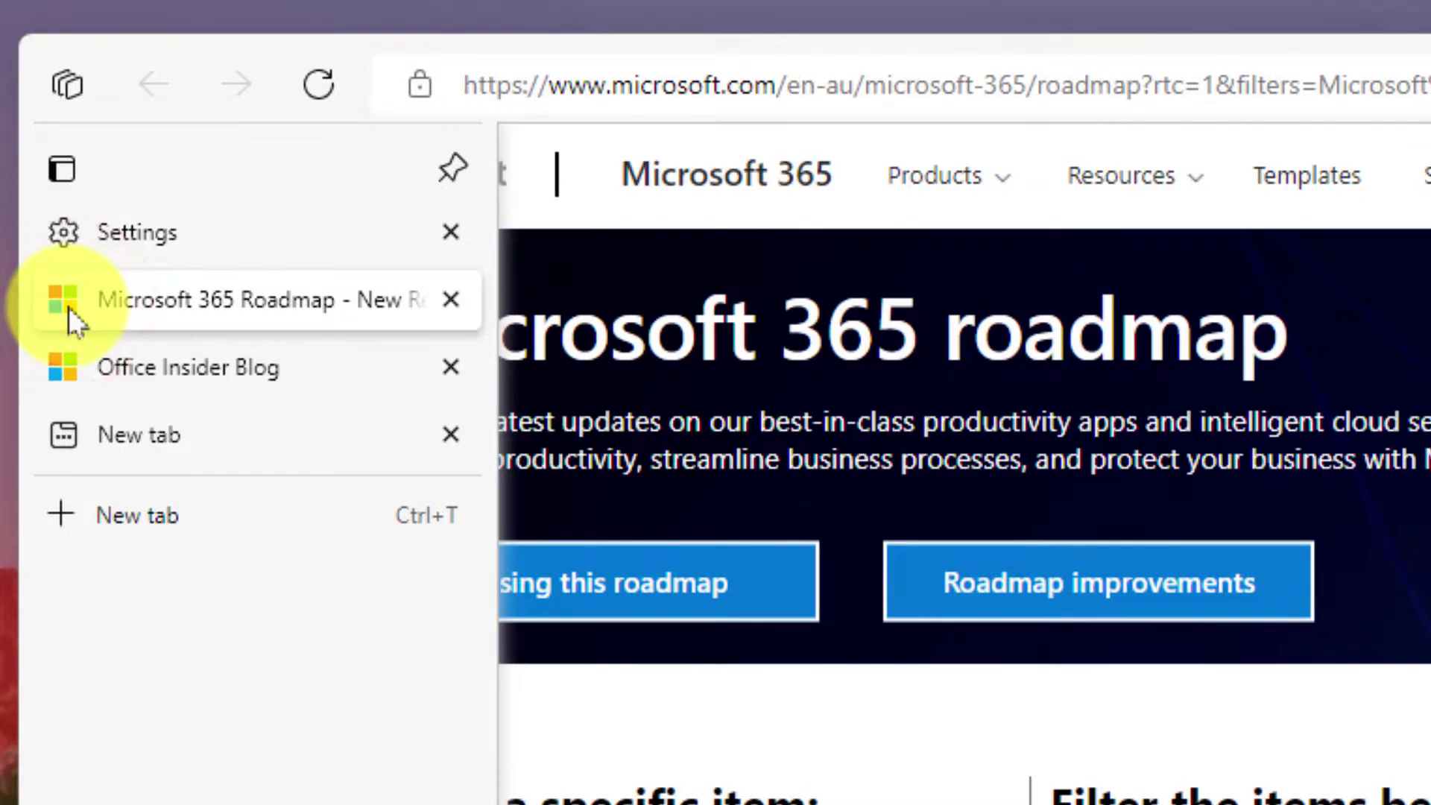
{"action": "left_click", "coordinate": [164, 374]}
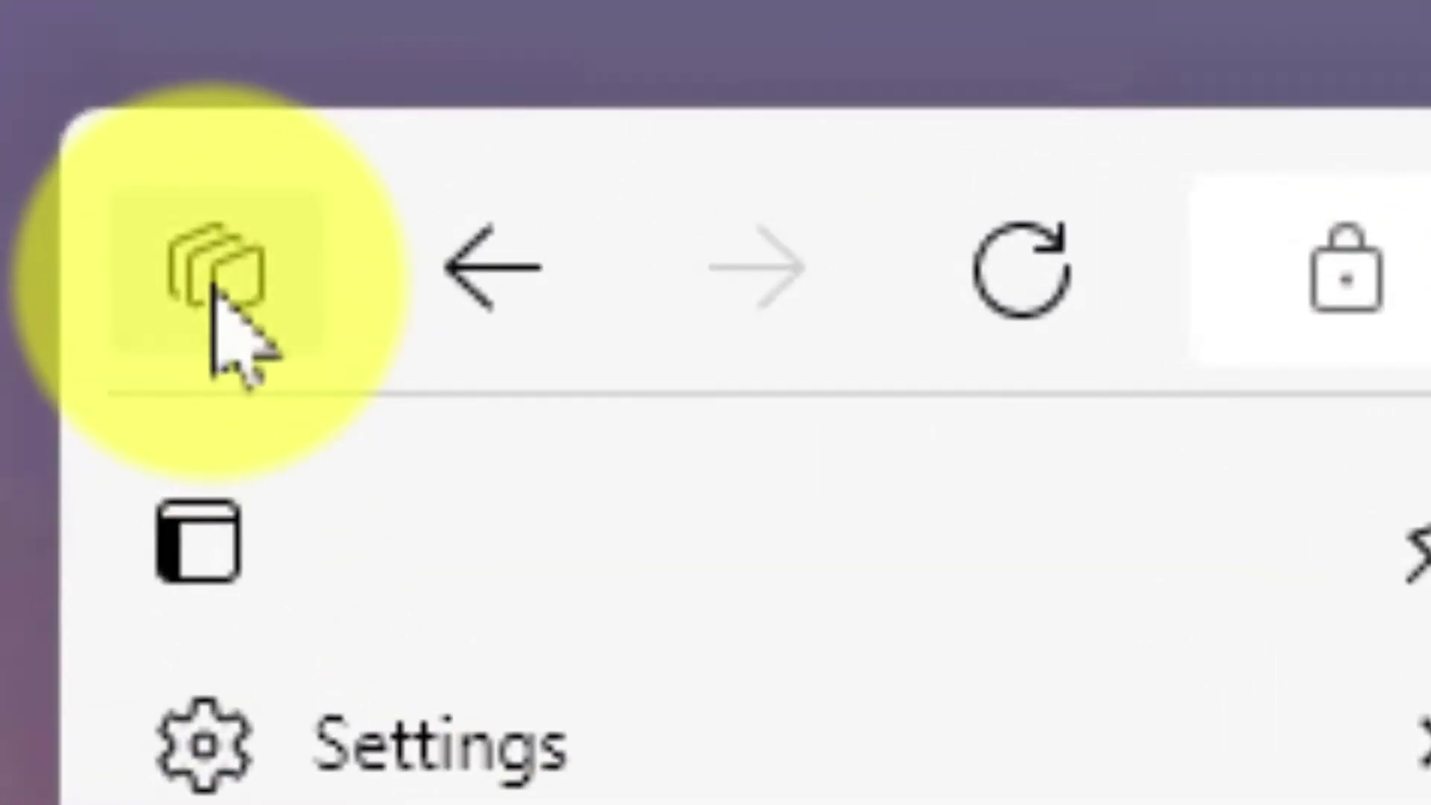
- Start a new workspace from the Workspaces list and begin naming it 'Research'
{"action": "left_click", "coordinate": [219, 273]}
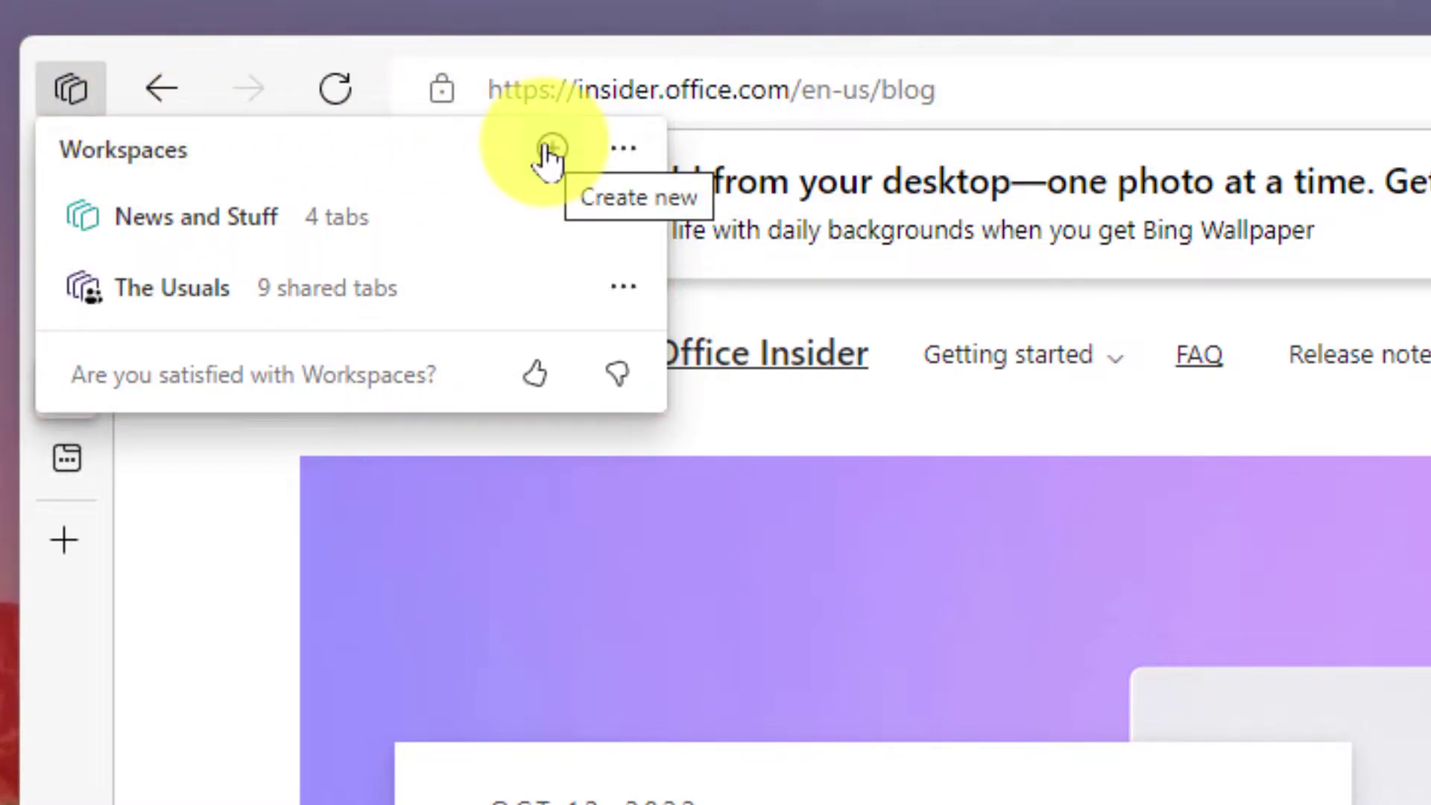
{"action": "left_click", "coordinate": [548, 151]}
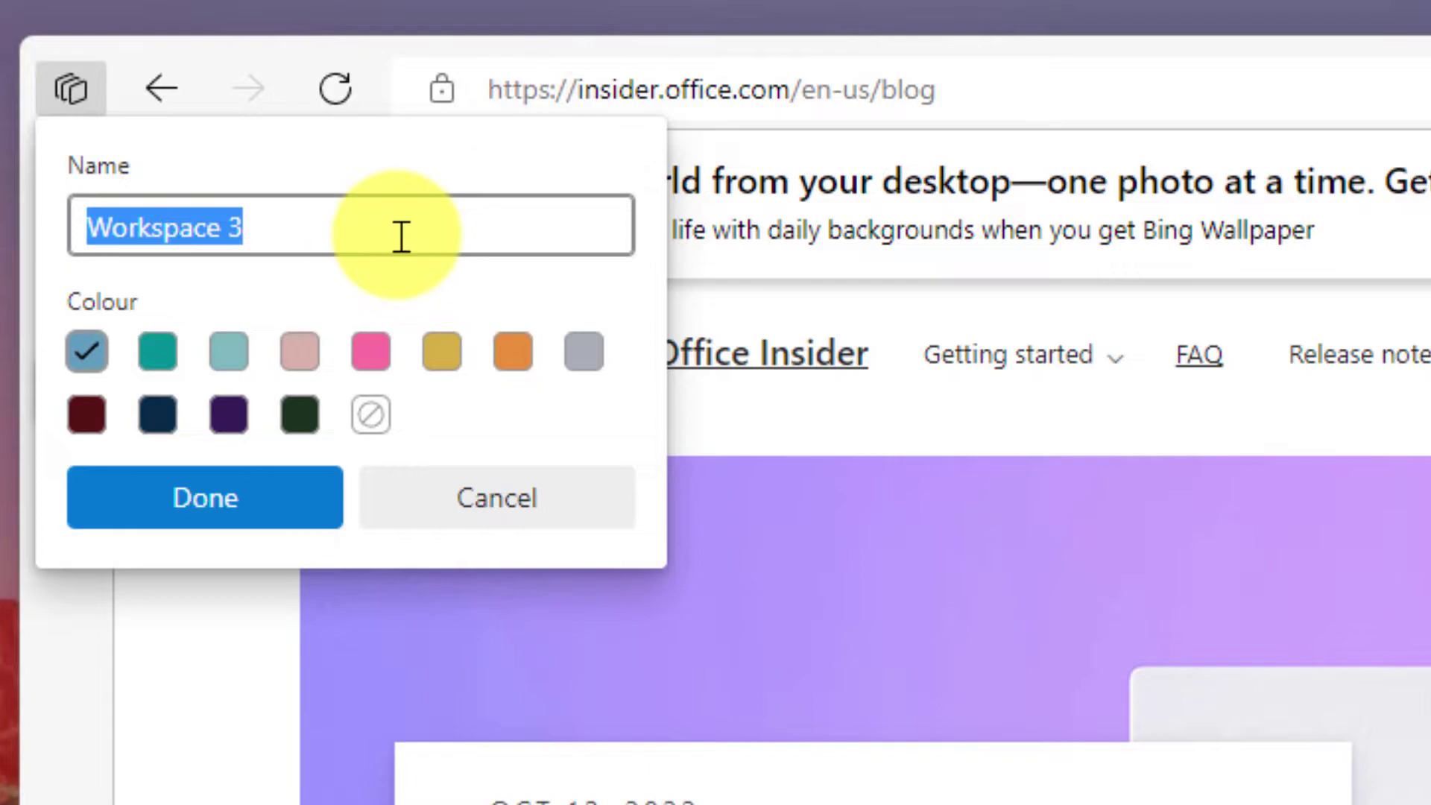
{"action": "type", "text": "Rea"}
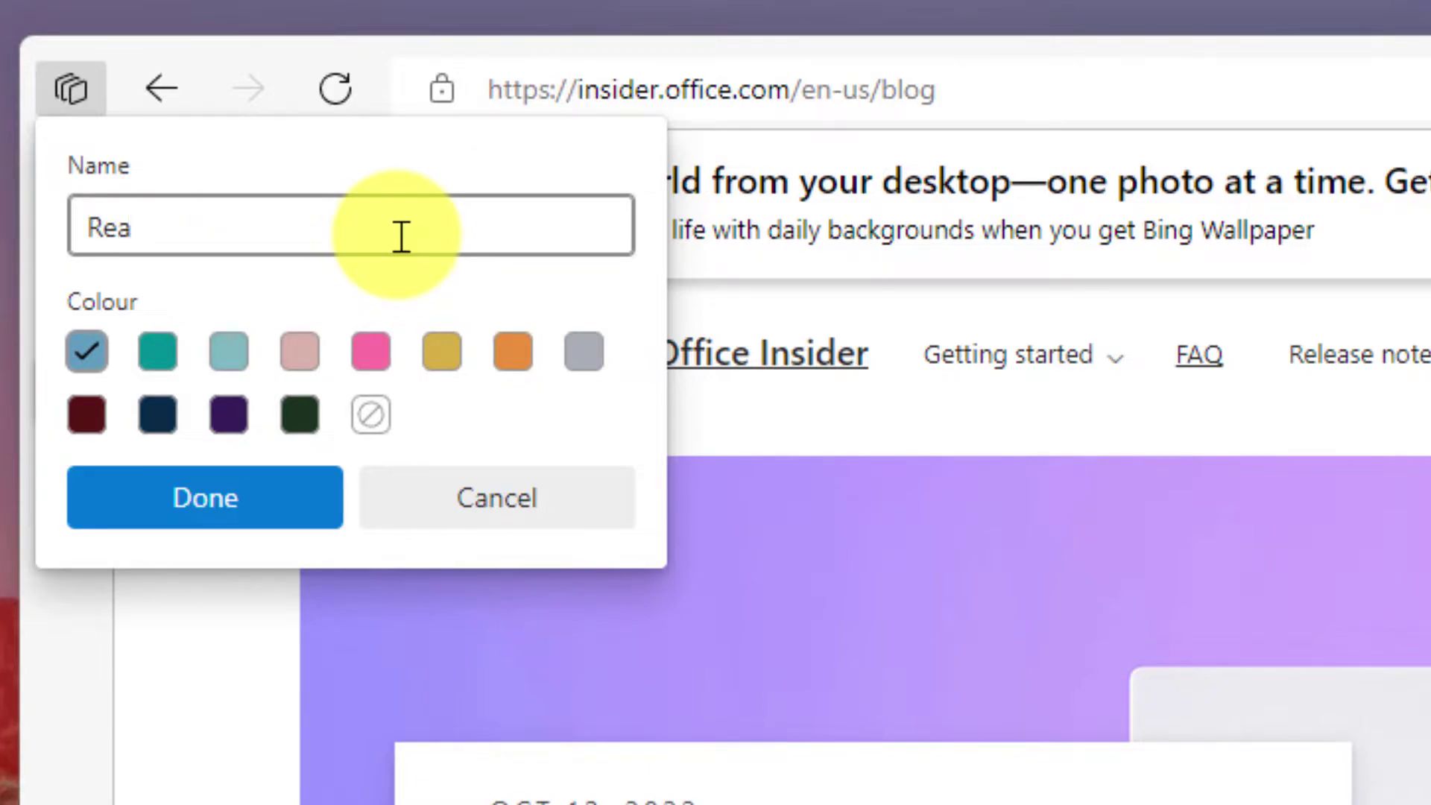
{"action": "type", "text": "searc"}
{"action": "key", "text": "BackSpace"}
{"action": "key", "text": "BackSpace"}
{"action": "key", "text": "BackSpace"}
{"action": "key", "text": "BackSpace"}
{"action": "key", "text": "BackSpace"}
{"action": "type", "text": "sa"}
{"action": "type", "text": "arch"}
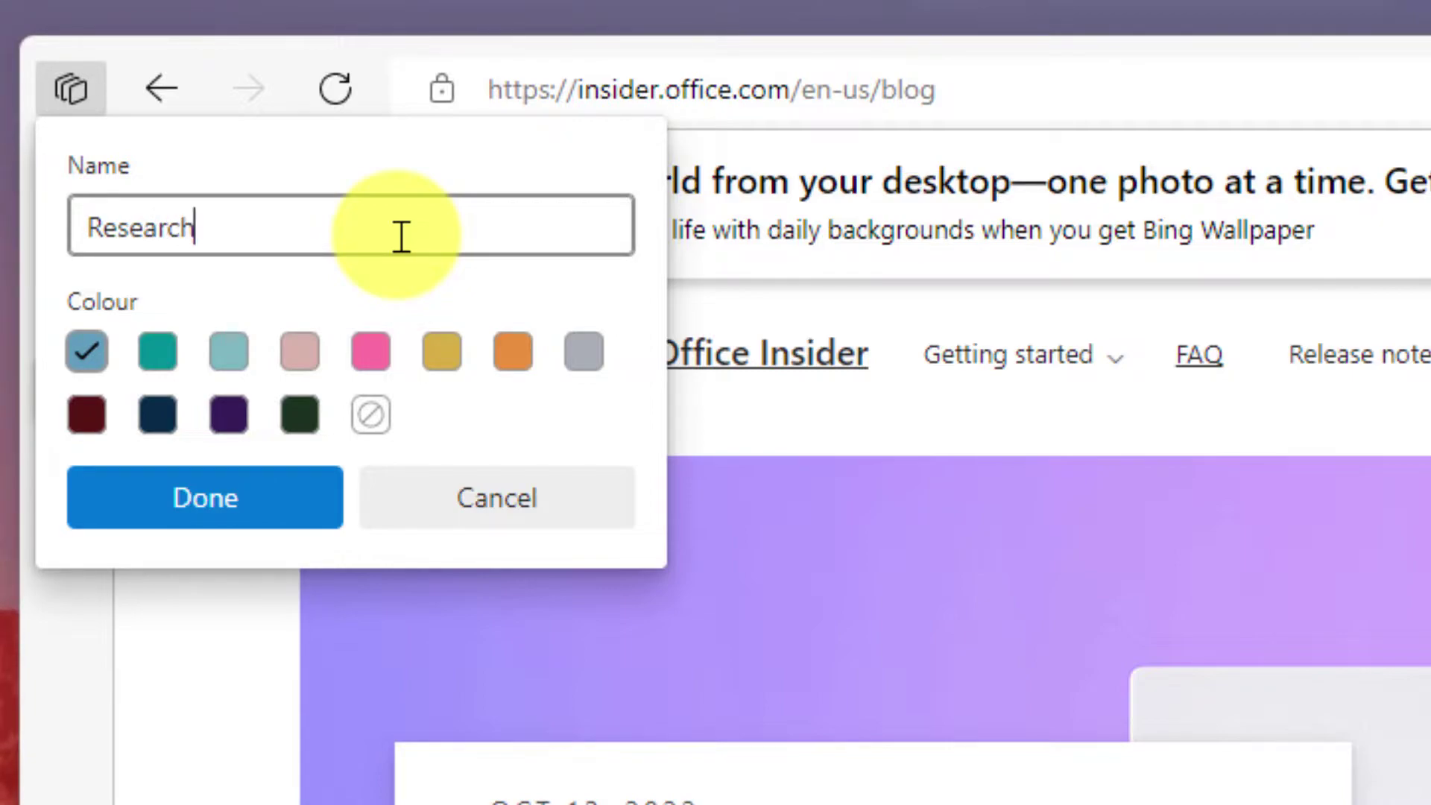
- Choose the orange colour swatch for the Research workspace
{"action": "left_click", "coordinate": [512, 351]}
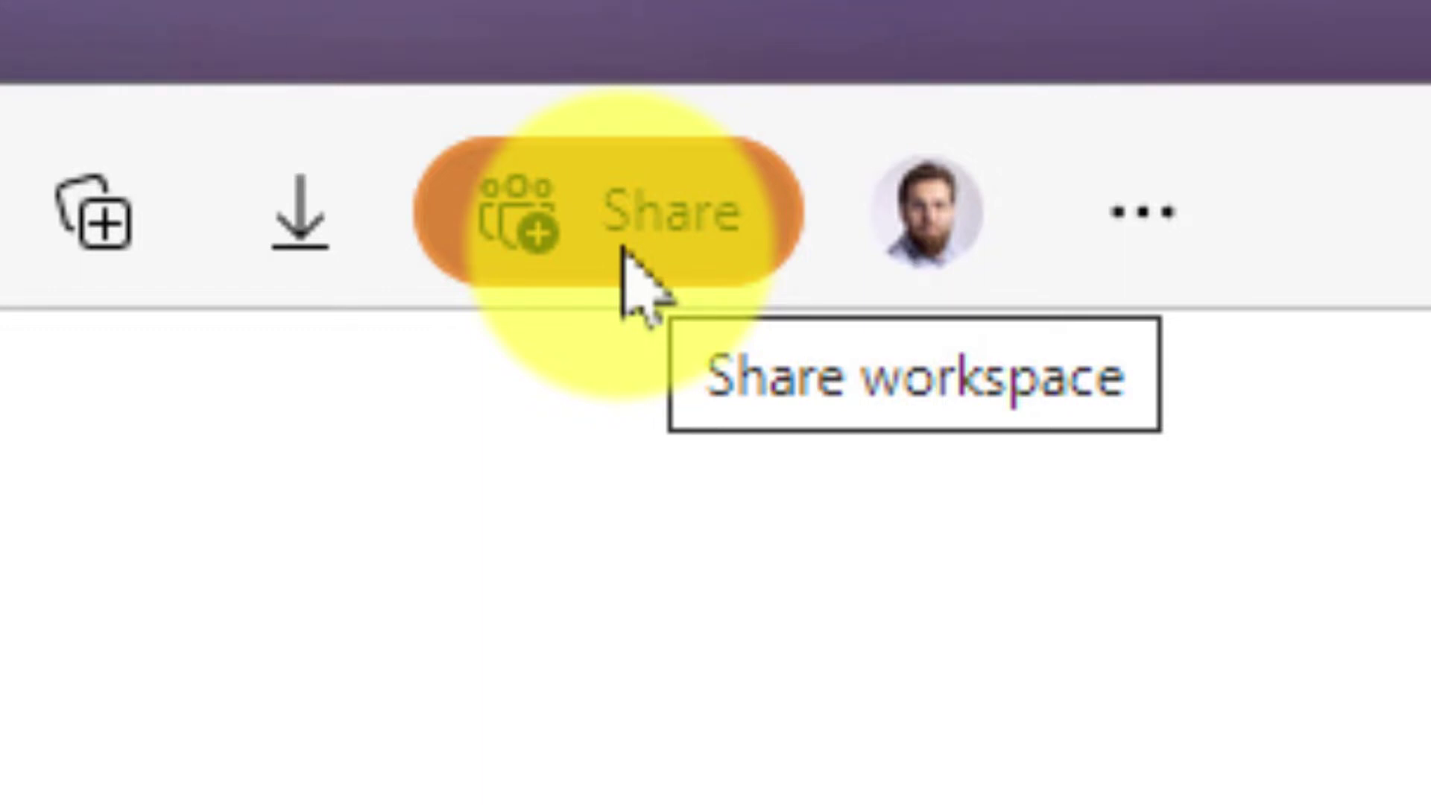
{"action": "left_click", "coordinate": [626, 257]}
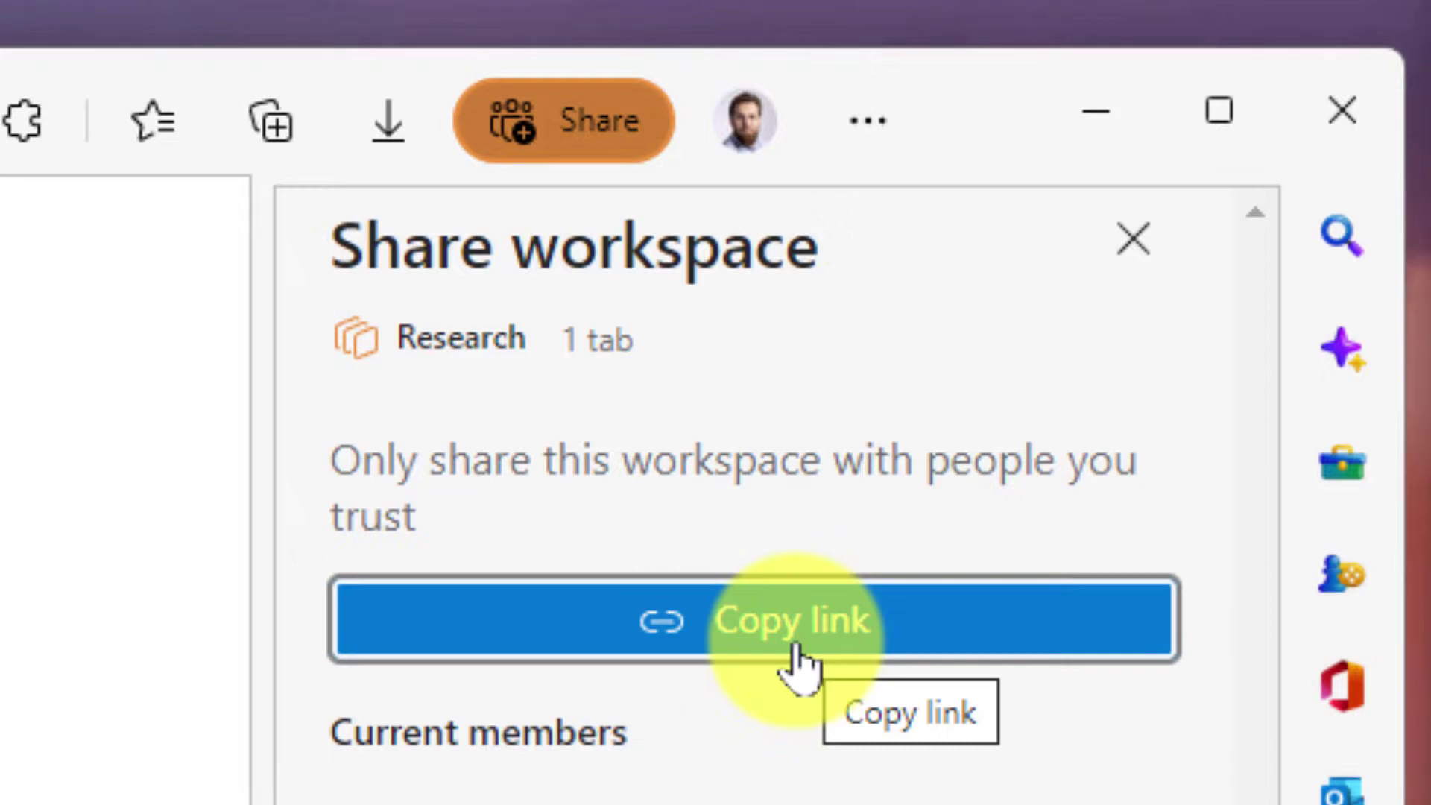
{"action": "left_click", "coordinate": [1132, 240]}
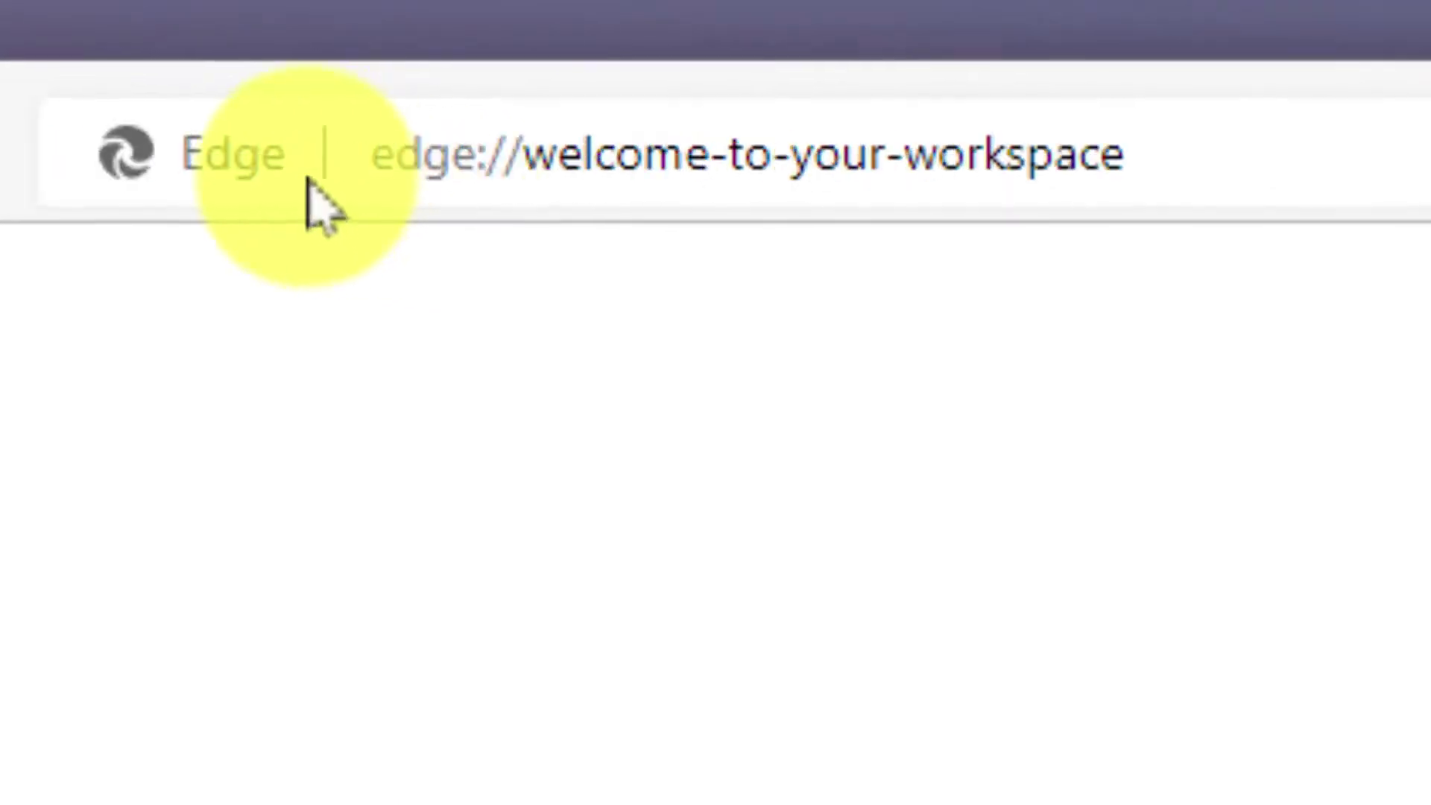
- Open the Research workspace menu listing News and Stuff, The Usuals and Research
{"action": "left_click", "coordinate": [196, 168]}
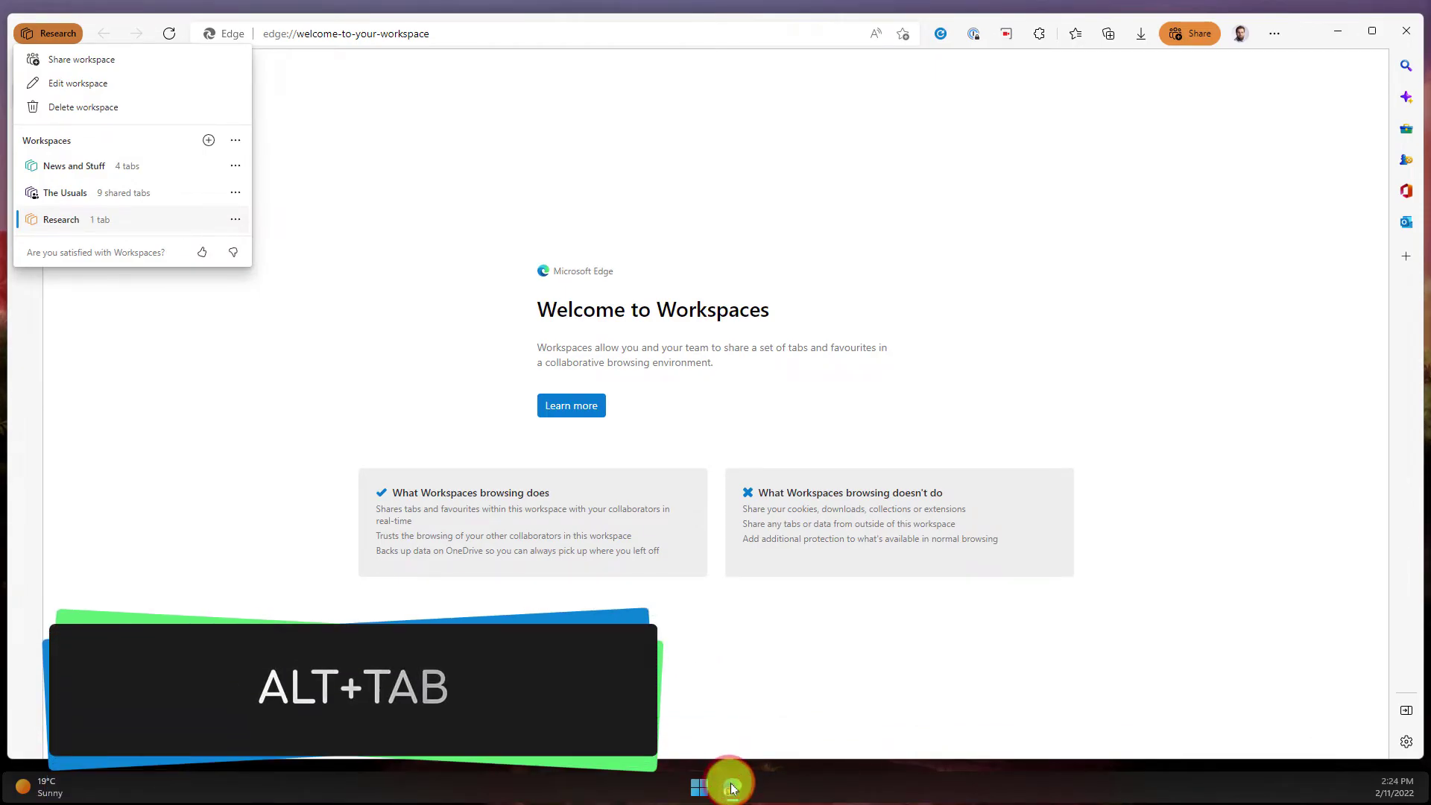
- In the other Edge window, select the Roadmap and Office Insider Blog tabs and open their context menu
{"action": "key", "text": "alt+Tab"}
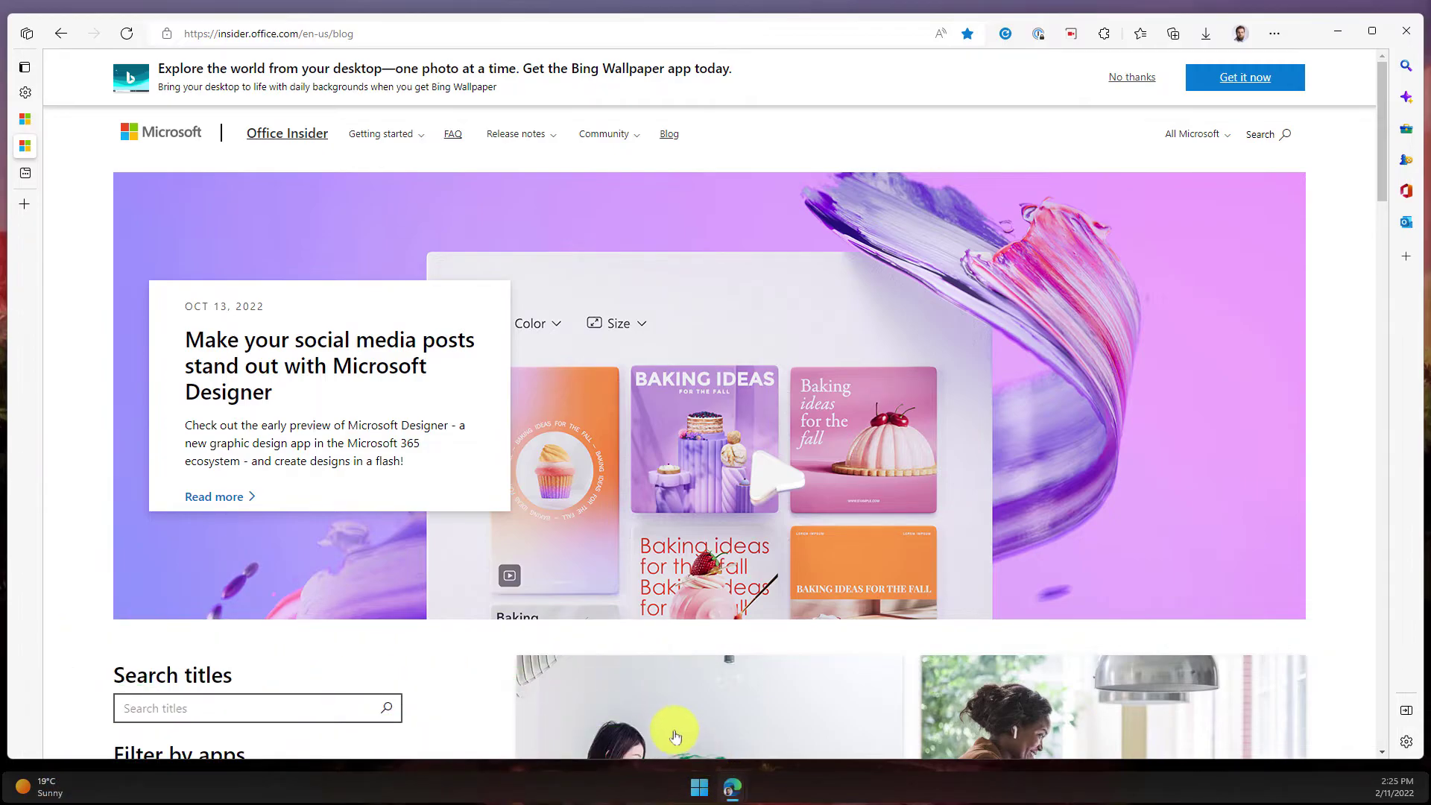
{"action": "mouse_move", "coordinate": [89, 426]}
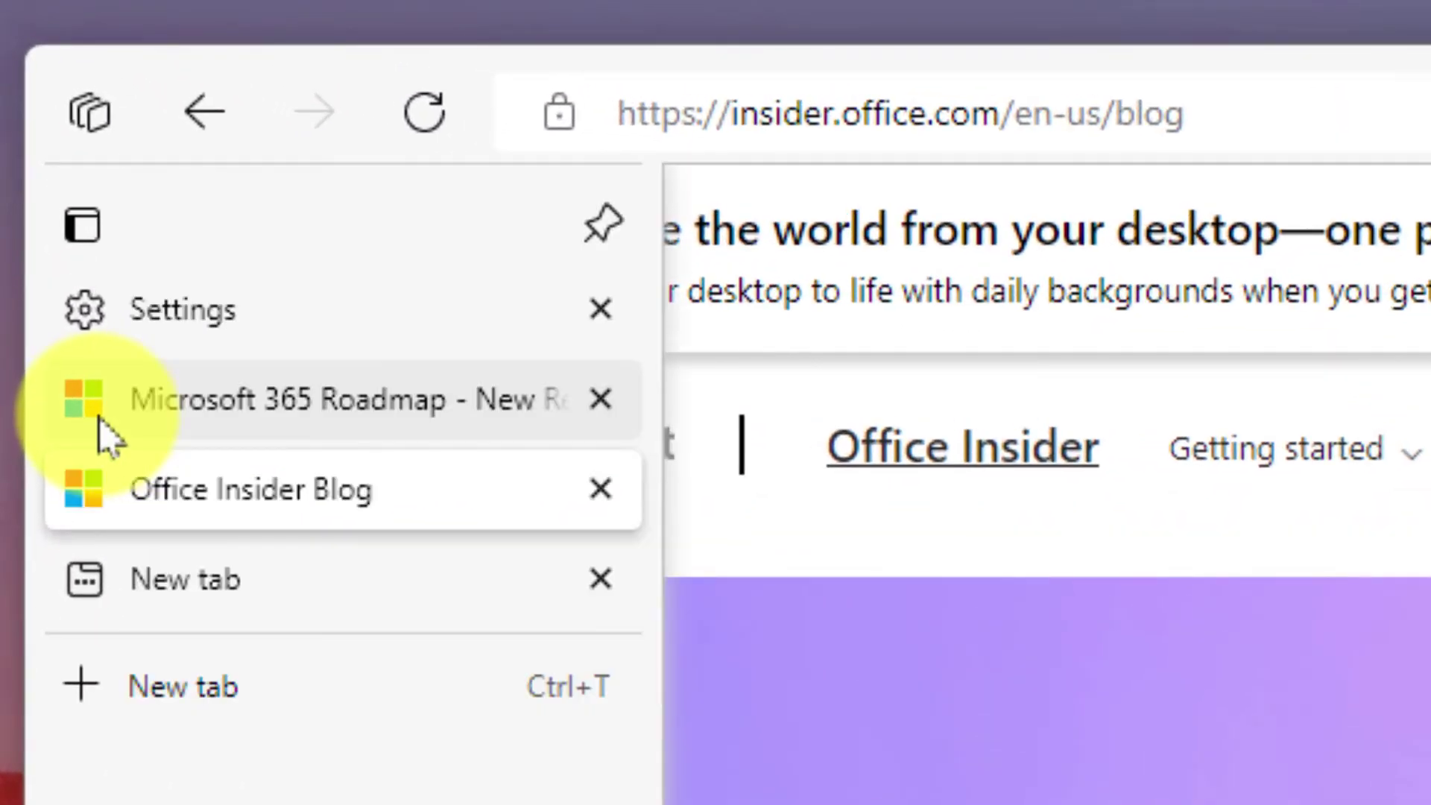
{"action": "left_click", "coordinate": [213, 400], "text": "ctrl"}
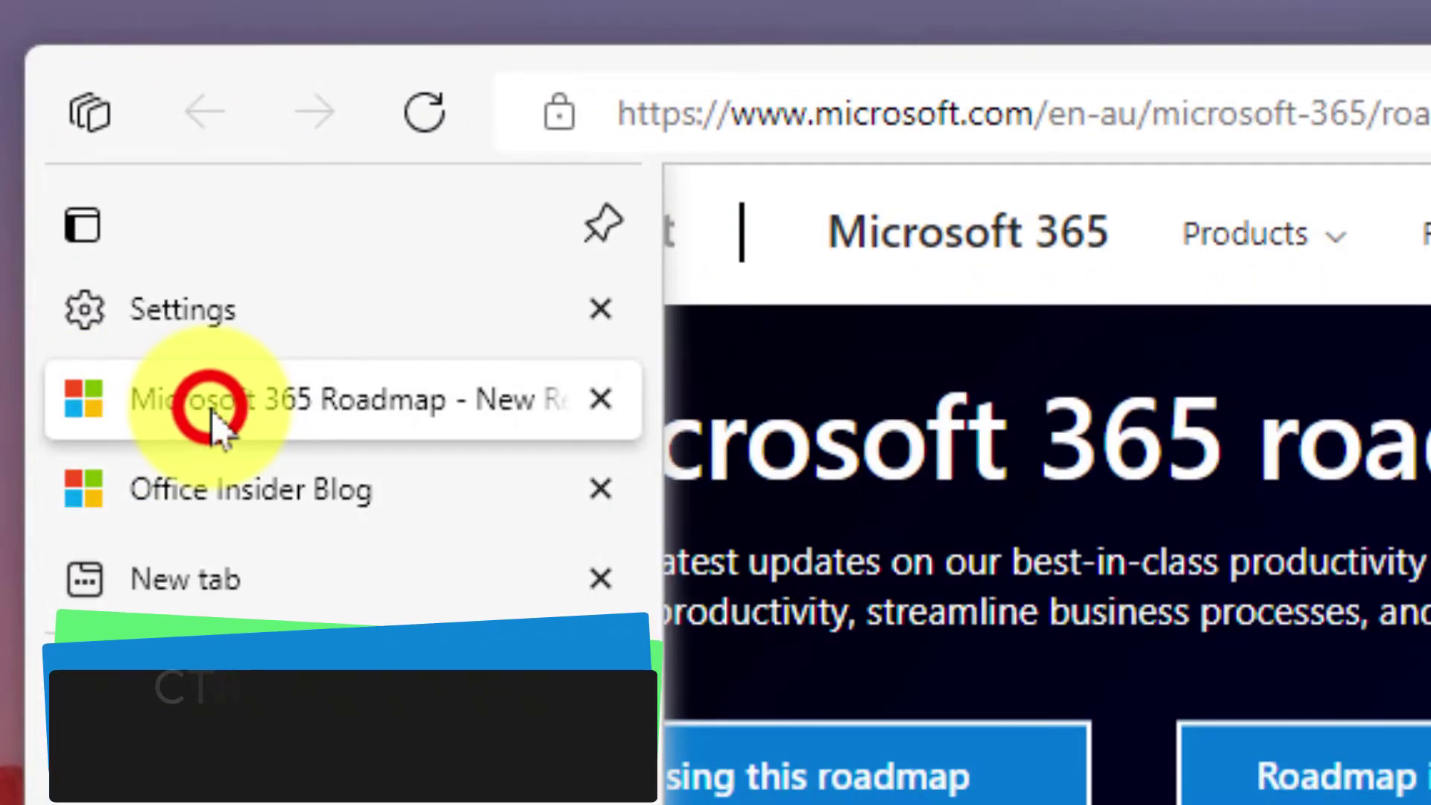
{"action": "left_click", "coordinate": [241, 492], "text": "ctrl"}
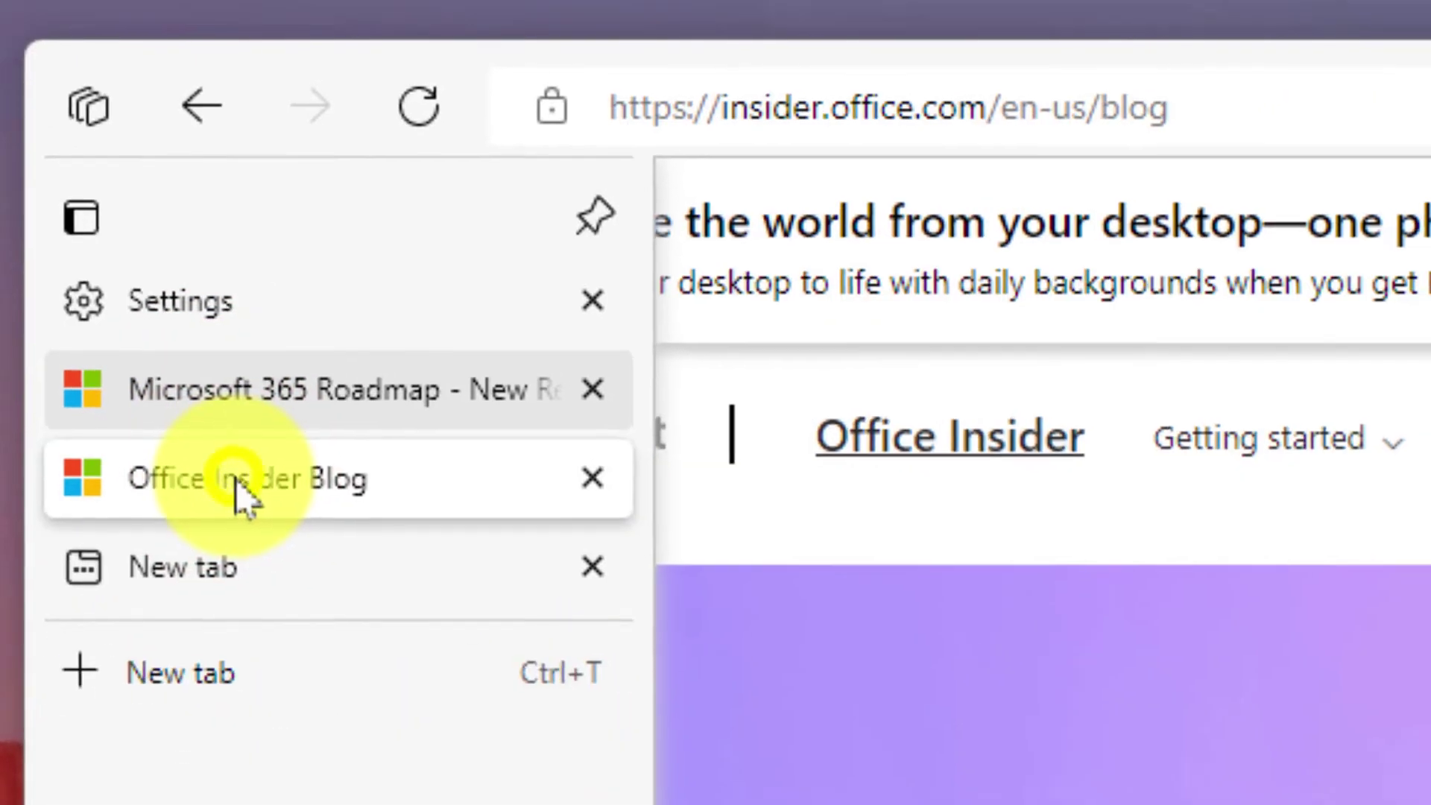
{"action": "right_click", "coordinate": [238, 491]}
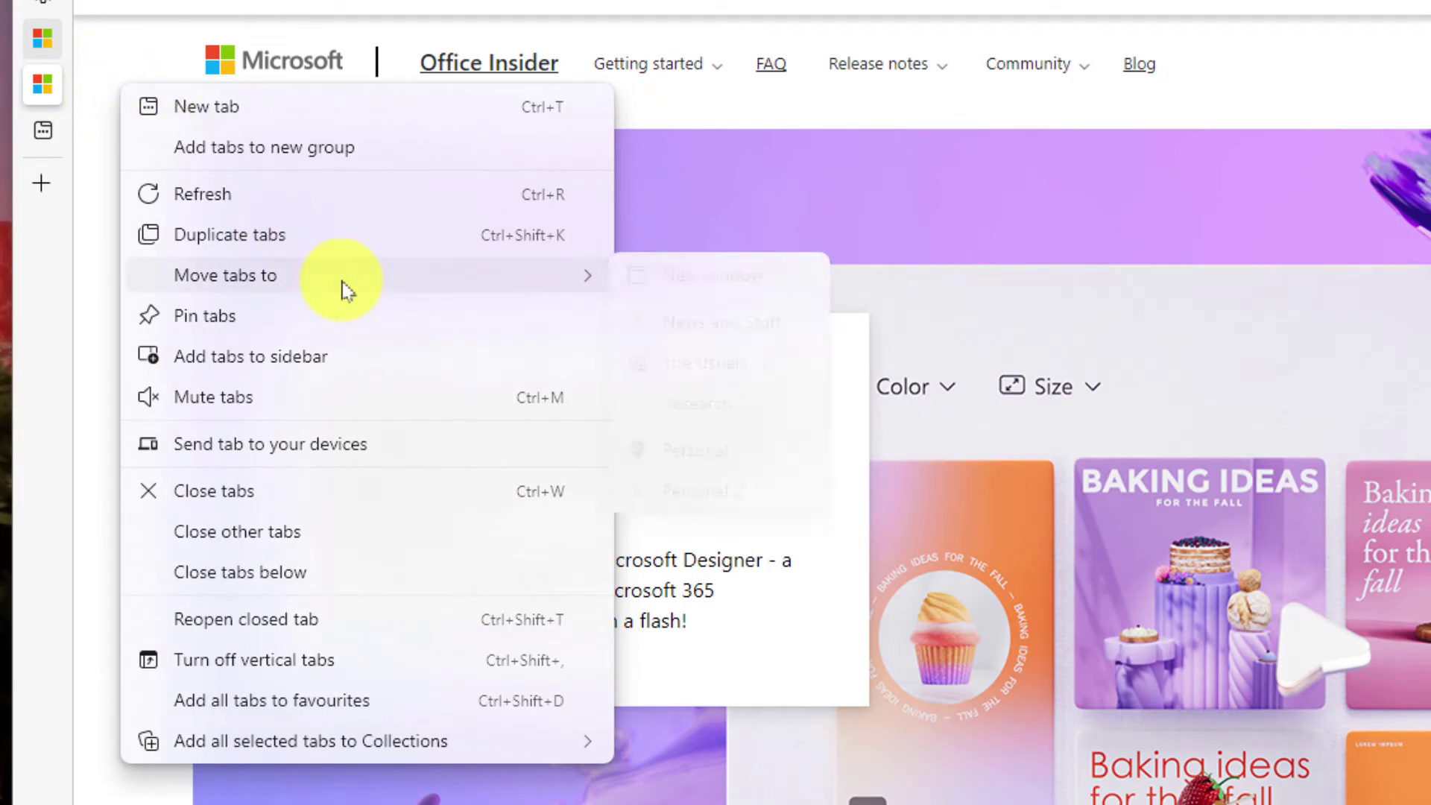
{"action": "mouse_move", "coordinate": [223, 150]}
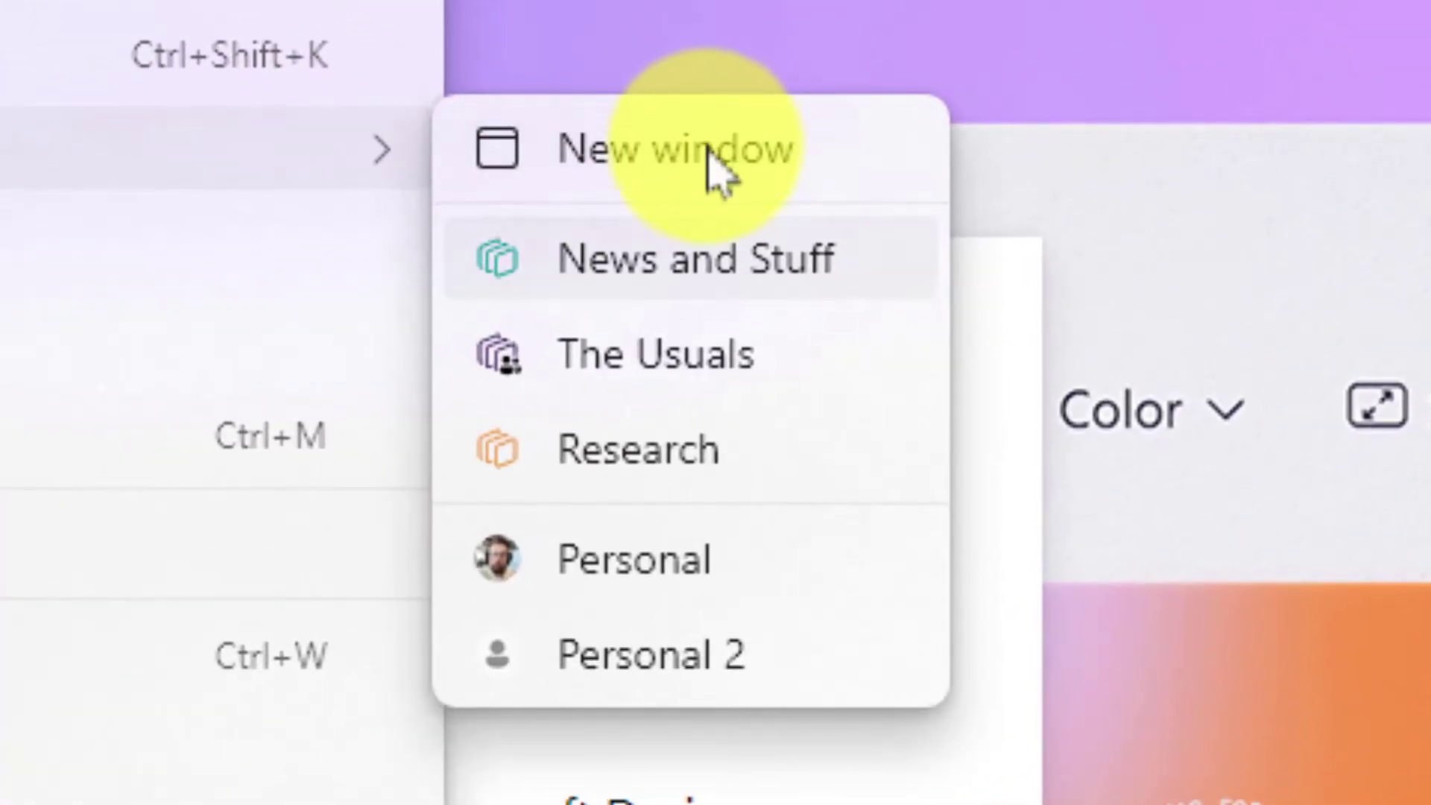
- Move both tabs into Research, add a new tab, and close the Welcome to your space tab
{"action": "left_click", "coordinate": [702, 459]}
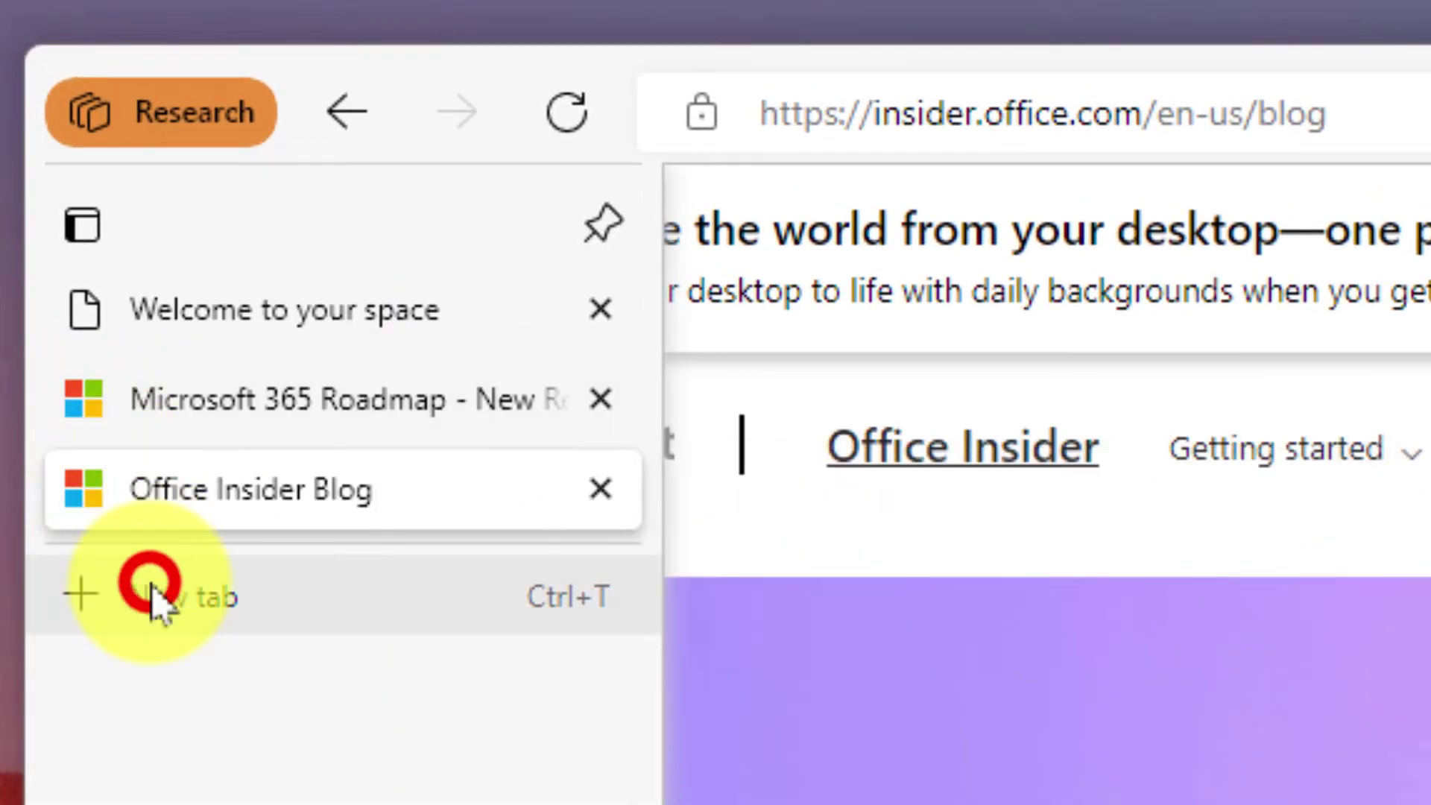
{"action": "left_click", "coordinate": [153, 593]}
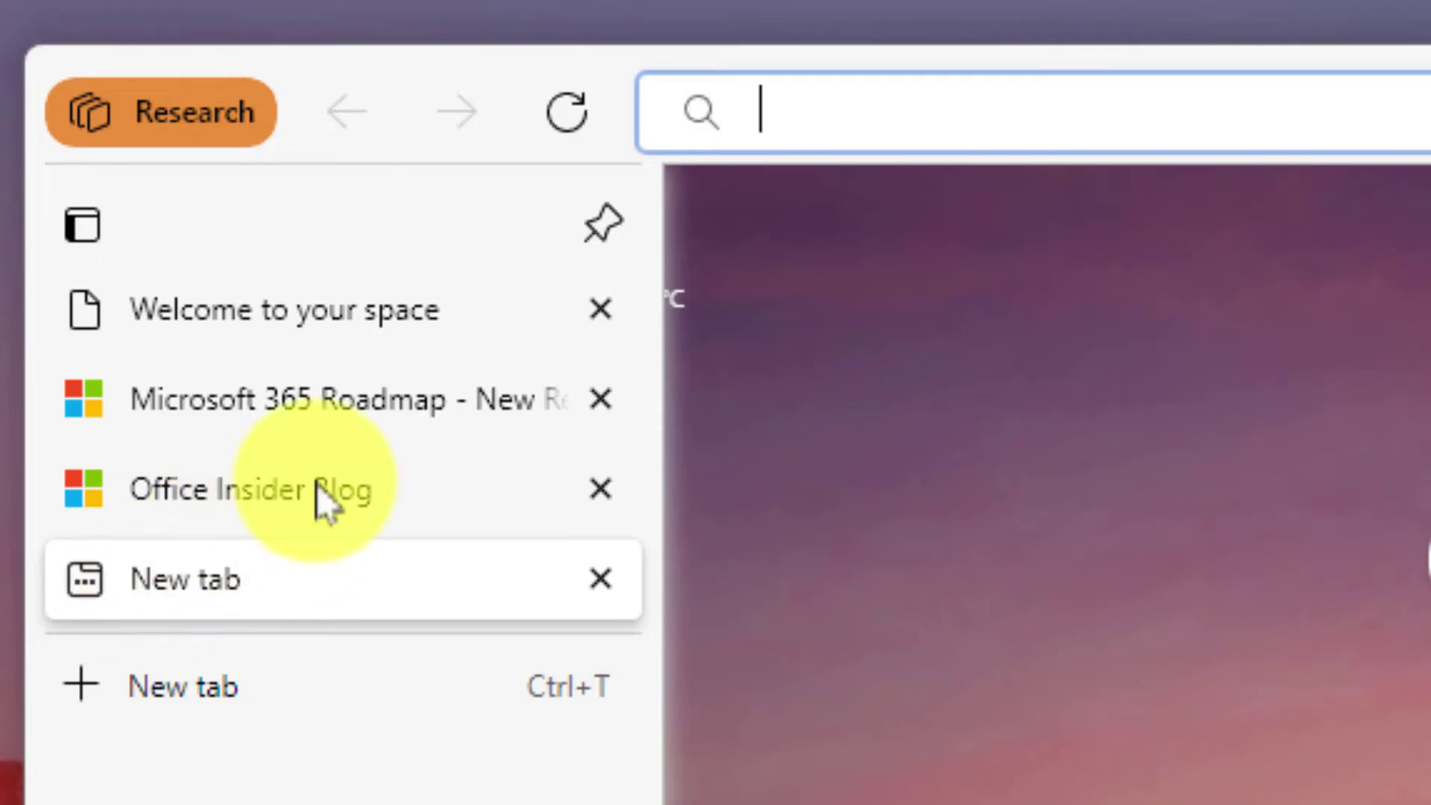
{"action": "left_click", "coordinate": [601, 310]}
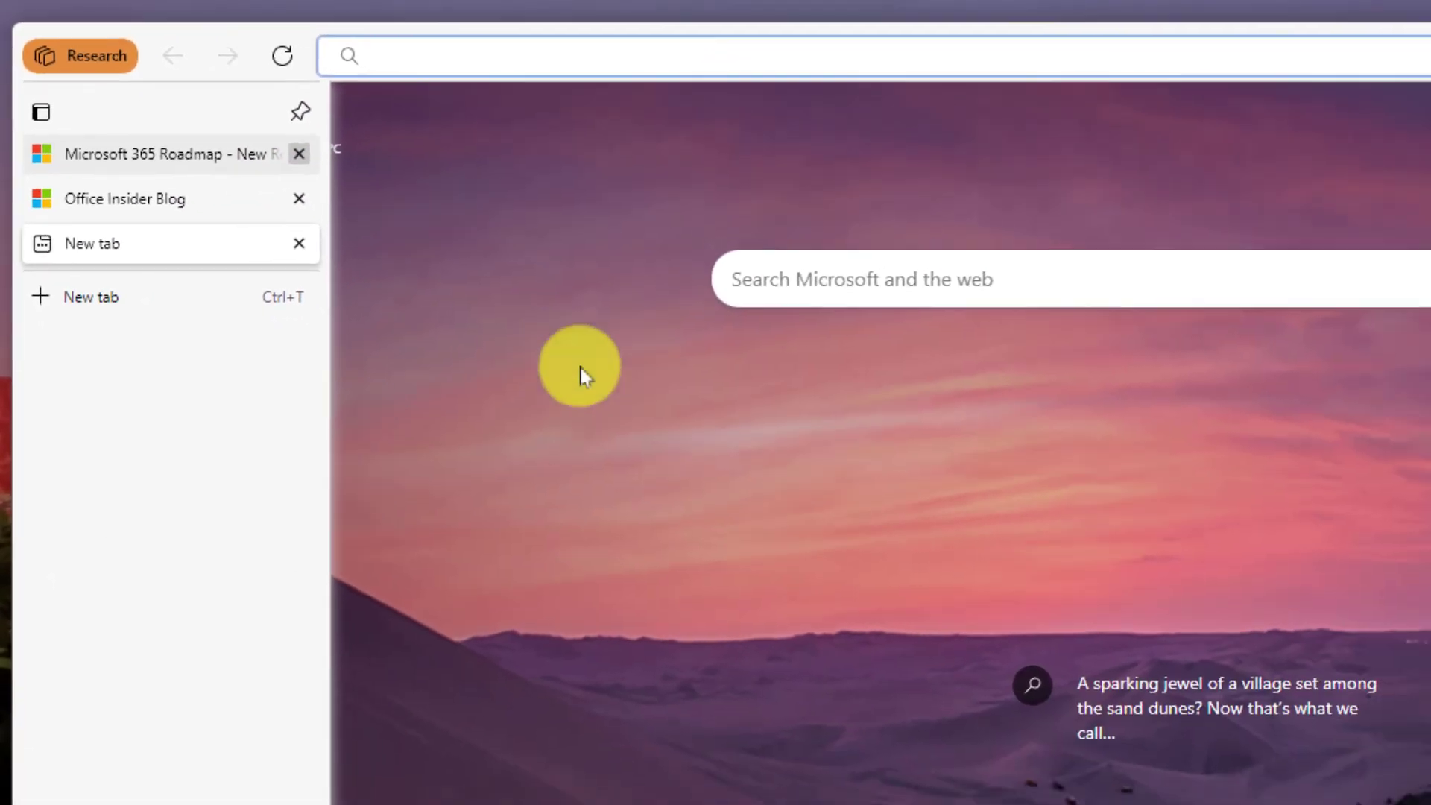